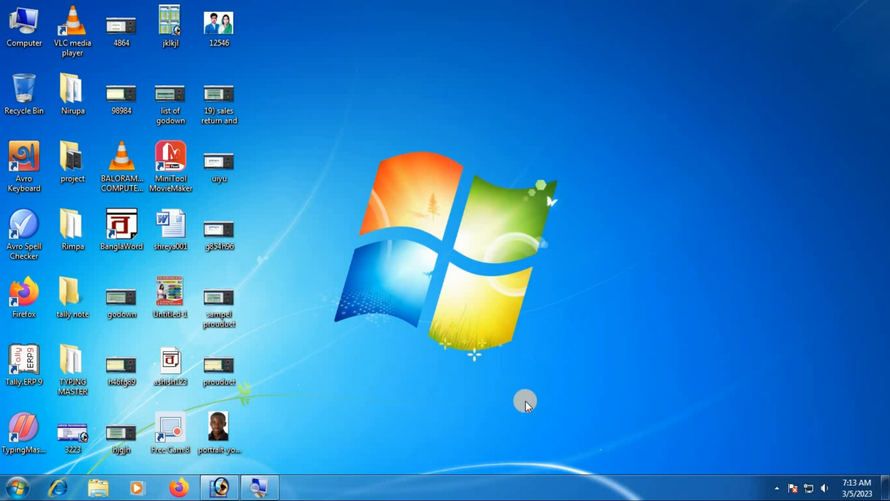
Preview the young man's portrait photo from the desktop and close the viewer.
double_click(218, 429)
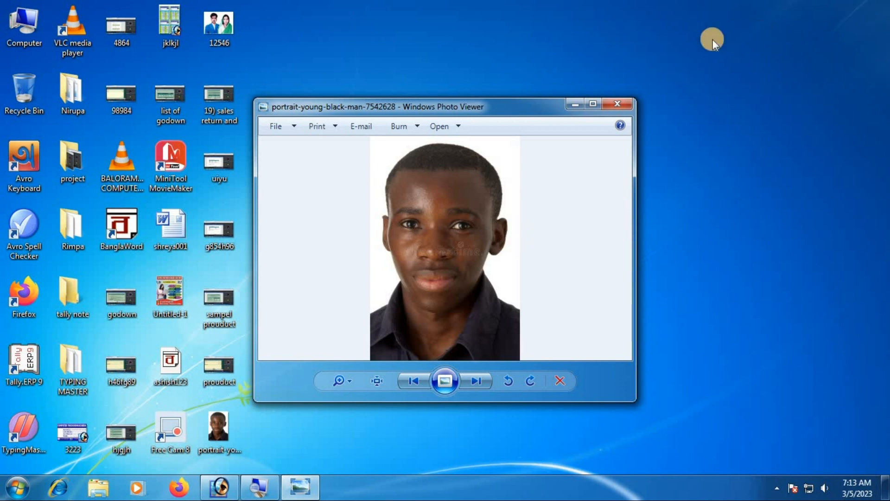
left_click(608, 103)
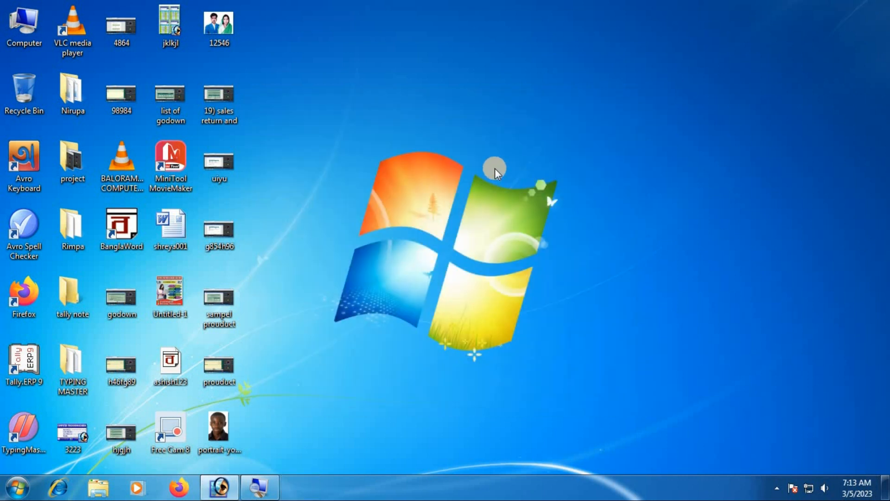
right_click(395, 112)
left_click(454, 149)
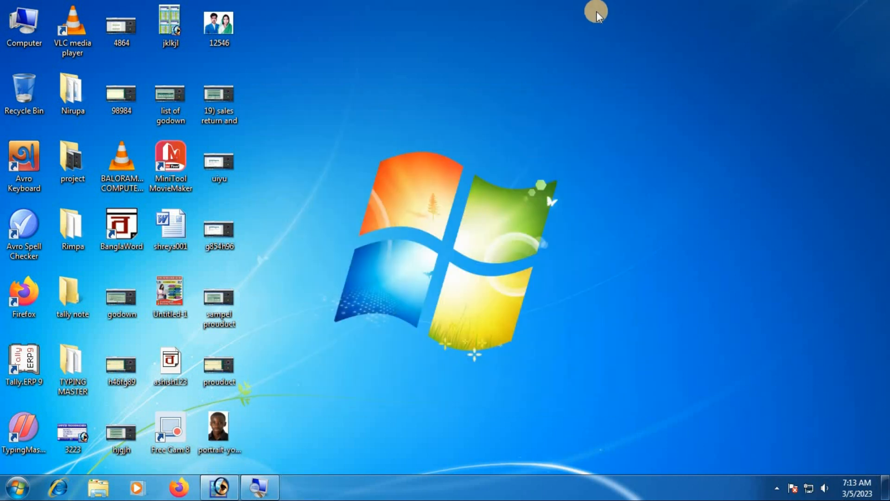
Switch to Adobe Photoshop with the portrait open and reposition the toolbox slightly.
left_click(220, 487)
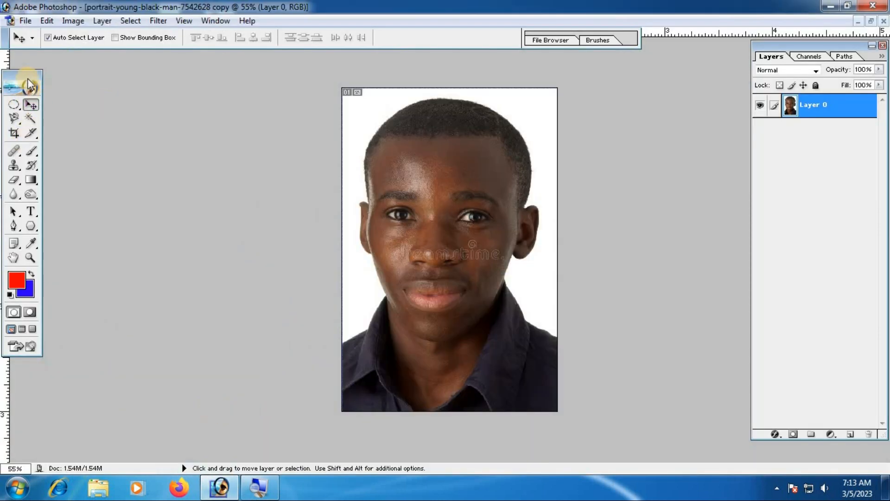
left_click_drag(33, 69, 51, 66)
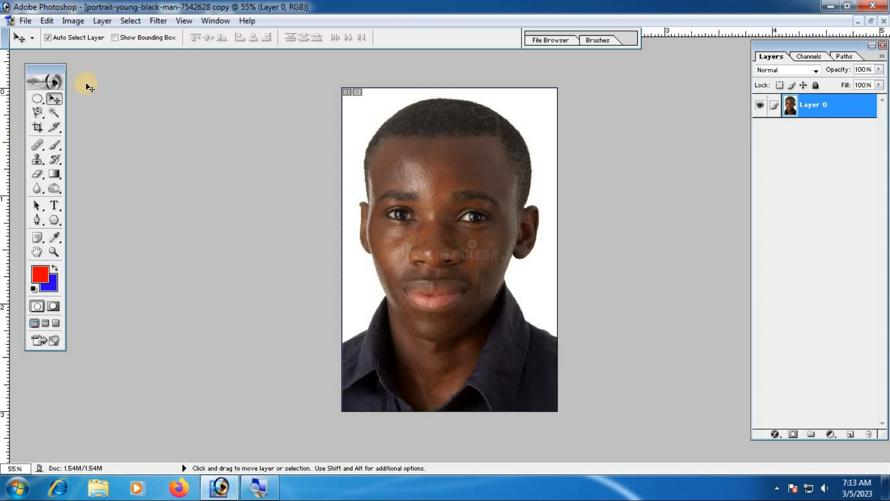
left_click_drag(33, 65, 49, 77)
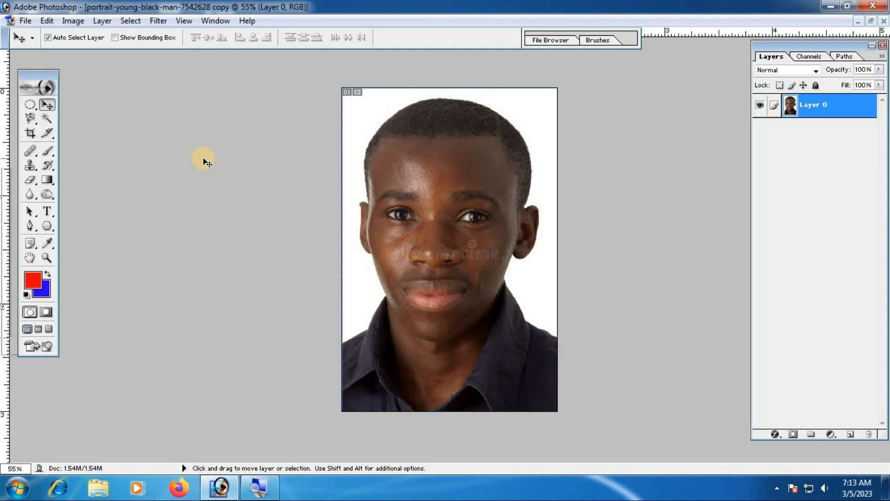
scroll(439, 265, "down", 4)
scroll(440, 267, "up", 6)
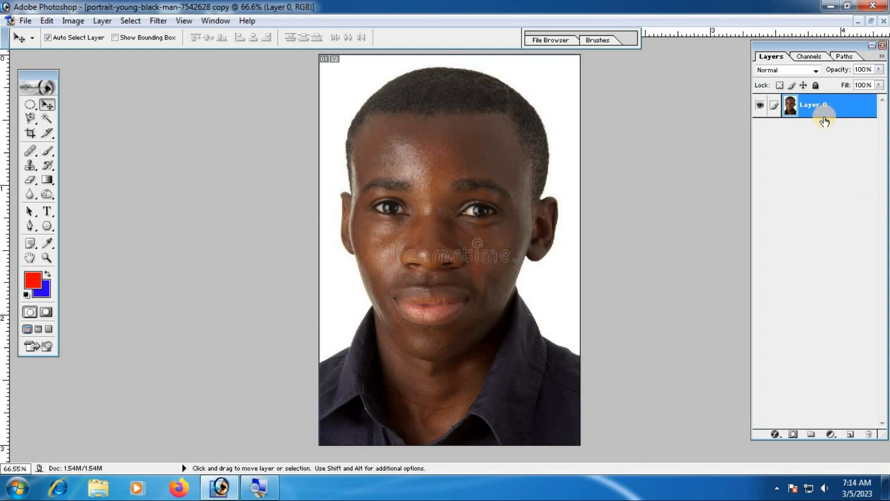
Undo the layer conversion and convert the Background into the regular layer Layer 0 again.
key("alt+space")
key("Escape")
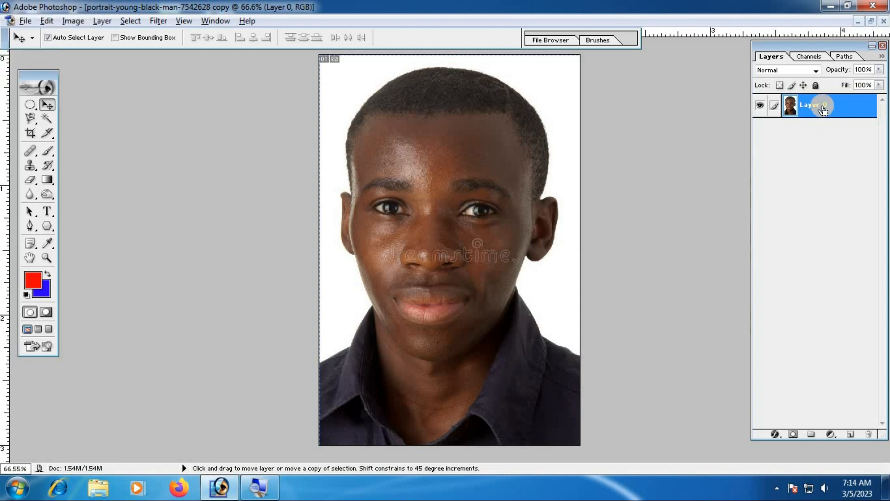
key("ctrl+z")
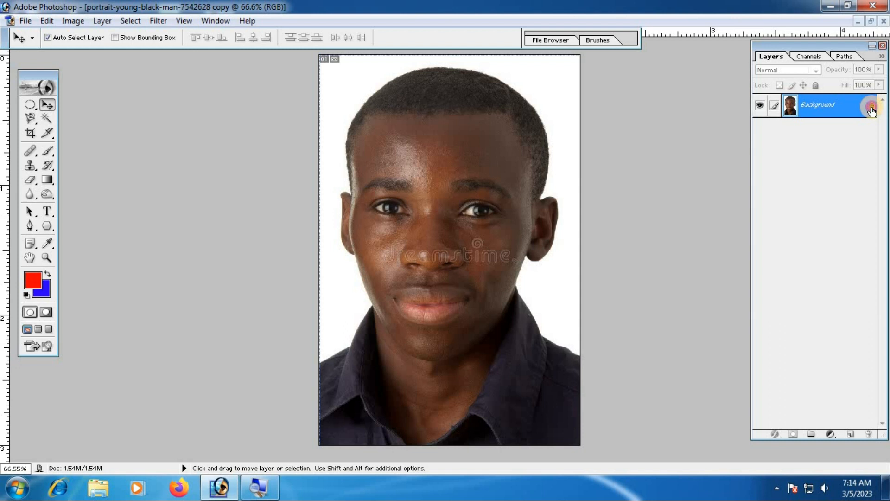
double_click(872, 110)
left_click(551, 226)
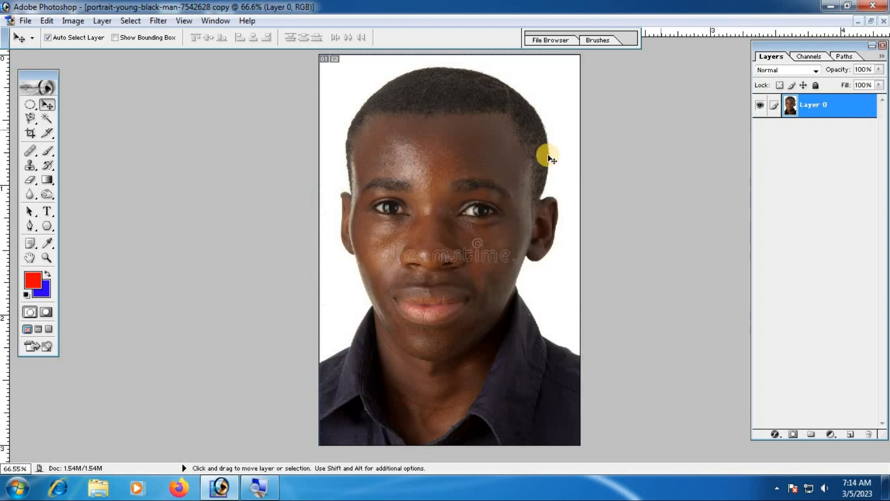
Start a Pen tool path at the neck and trace it up the image's left cheek and around the left ear to the hair.
scroll(490, 234, "down", 4)
scroll(489, 234, "up", 2)
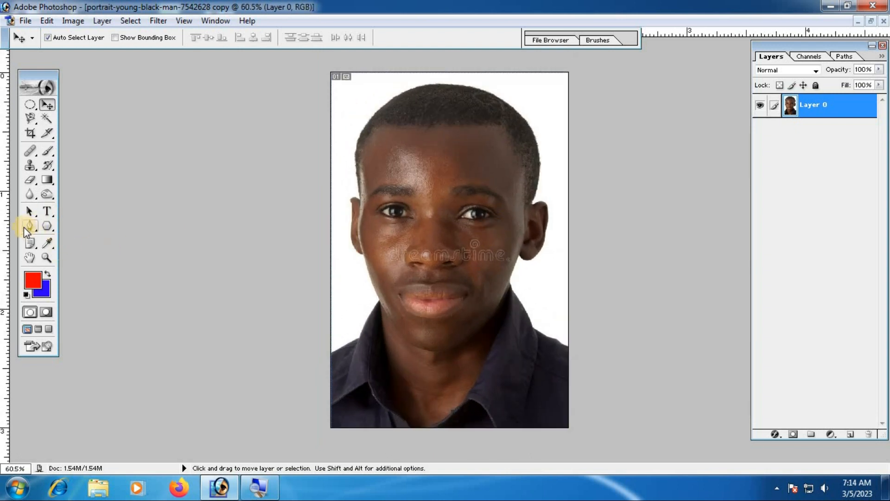
key("alt")
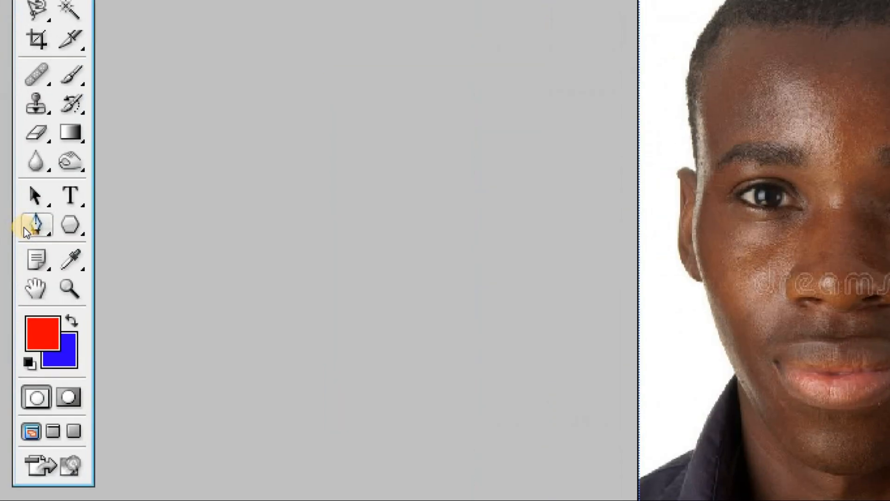
left_click(24, 227)
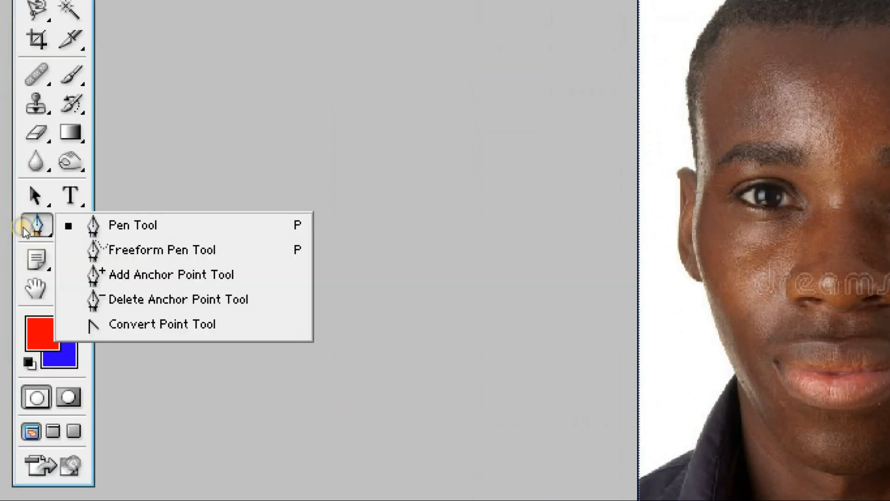
left_click(103, 228)
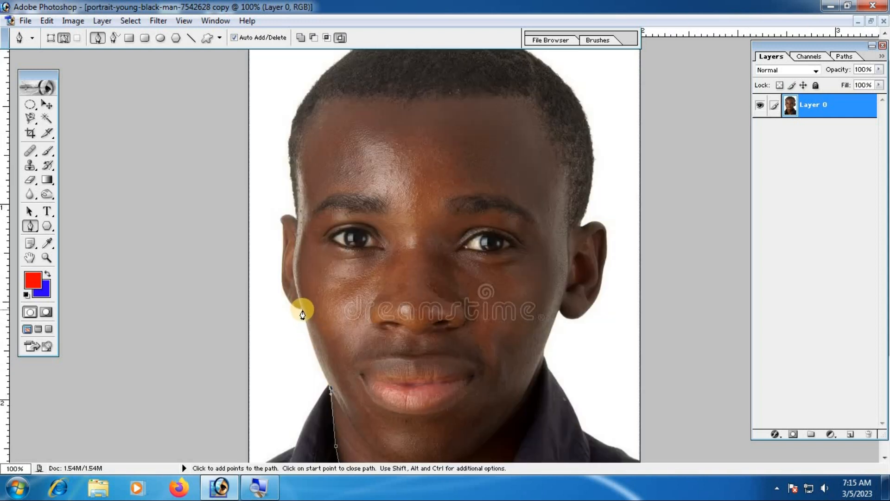
left_click(303, 309)
left_click_drag(285, 245, 296, 185)
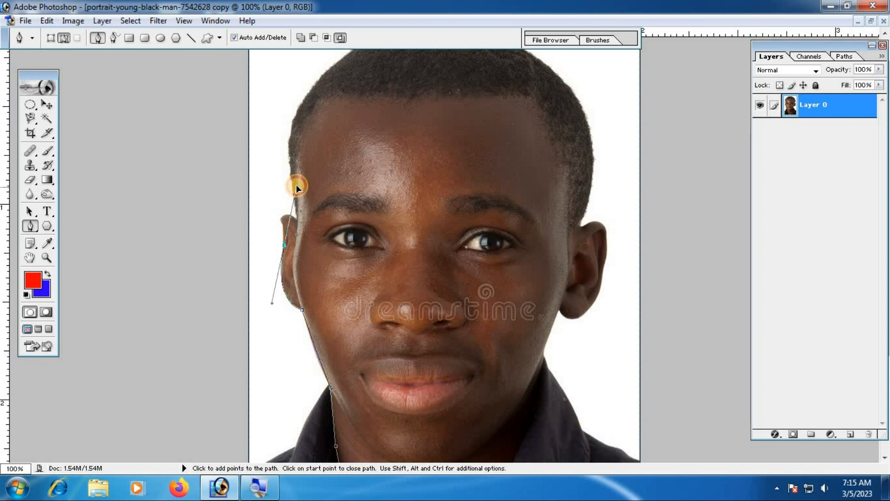
left_click_drag(298, 221, 296, 143)
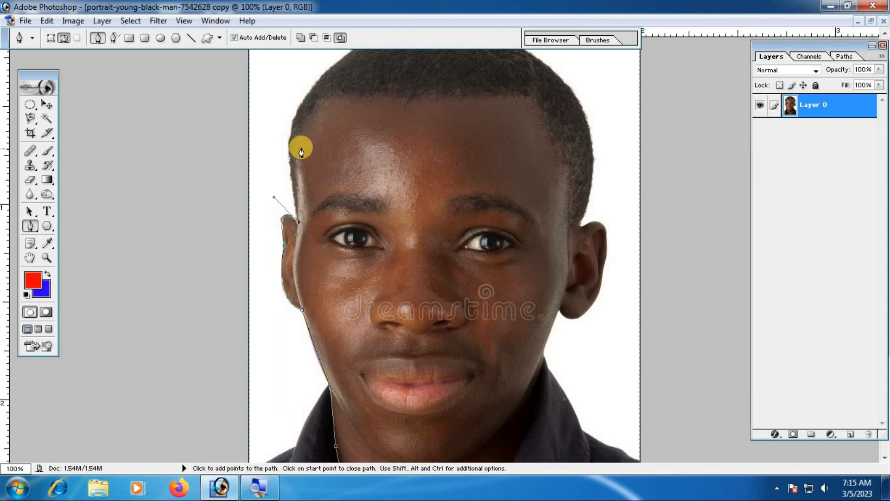
left_click_drag(399, 105, 471, 124)
left_click(399, 105, "alt")
left_click_drag(545, 136, 518, 189)
key("ctrl+alt+z")
key("ctrl+alt+z")
left_click_drag(538, 108, 767, 163)
key("ctrl+alt+z")
Continue the path along the hairline across the forehead and curve it down the right temple to the ear.
left_click(323, 104)
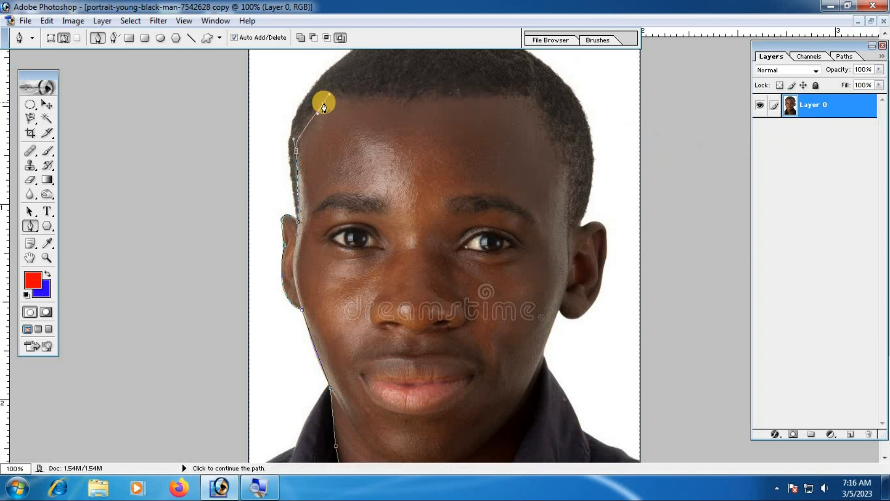
left_click(526, 99)
left_click_drag(567, 221, 656, 206)
left_click(567, 222, "alt")
left_click(606, 251)
key("ctrl+alt+z")
key("ctrl+alt+z")
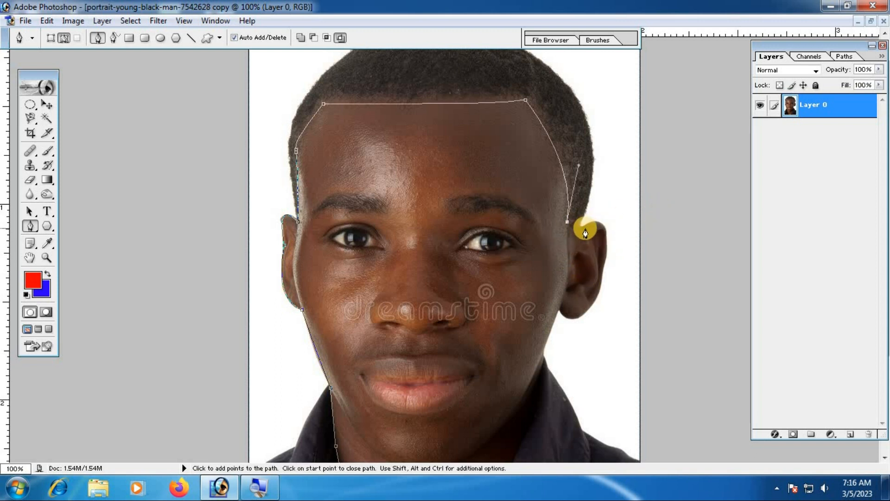
Trace the path around the right ear and down the jaw to the shirt collar.
left_click(585, 227)
left_click_drag(605, 261, 534, 281)
left_click(561, 311)
left_click_drag(544, 353, 543, 408)
key("ctrl+z")
left_click(544, 350)
Trace the path down the right collar edge and close it at the starting point below the neck.
key("space")
left_click_drag(546, 386, 547, 146)
left_click_drag(477, 406, 463, 426)
left_click(478, 406)
key("ctrl+minus")
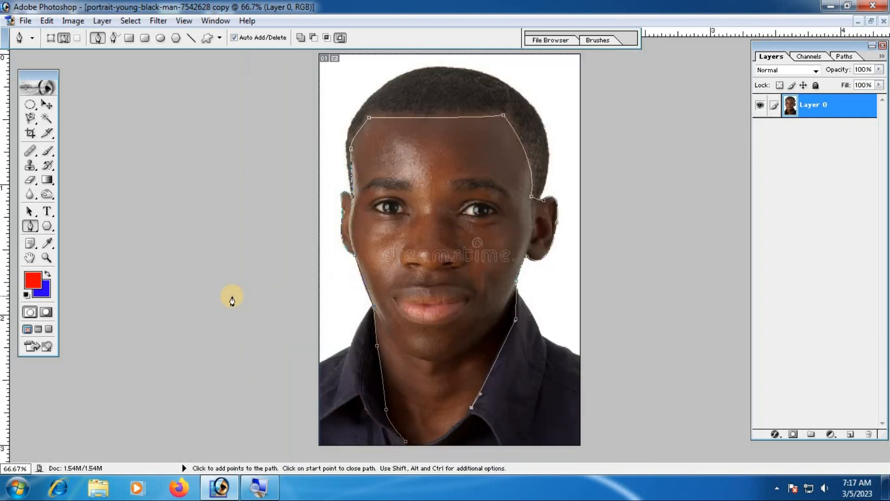
left_click_drag(405, 441, 399, 439)
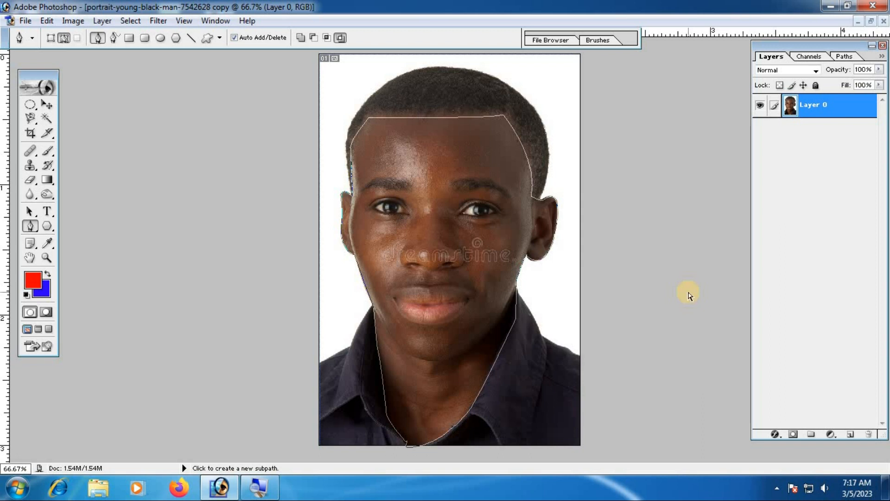
Convert the closed path into a selection and feather it by 4 pixels.
key("ctrl+Return")
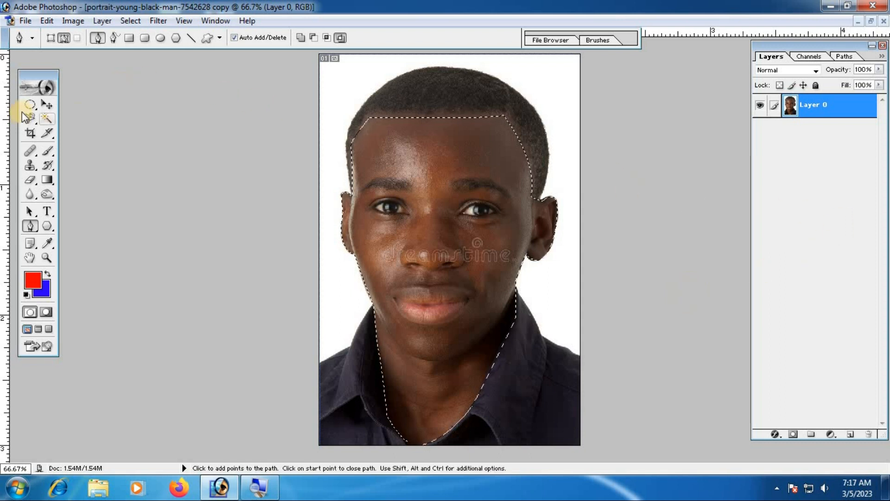
left_click(46, 105)
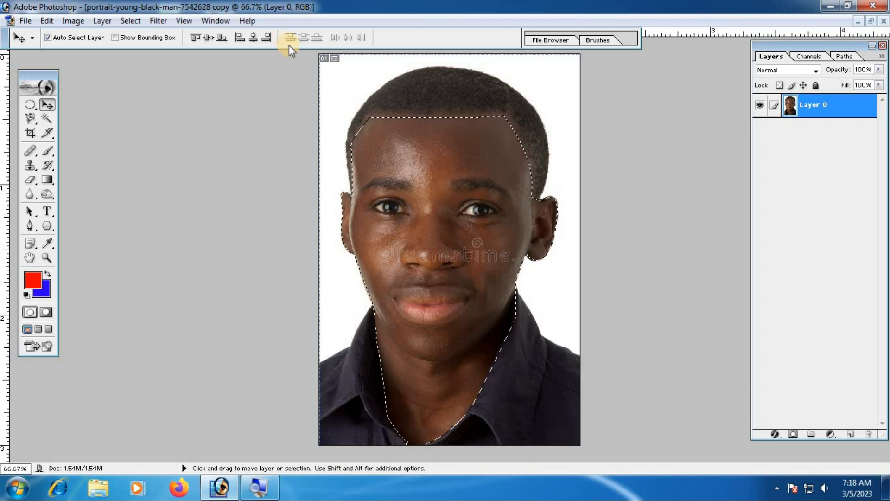
left_click(132, 23)
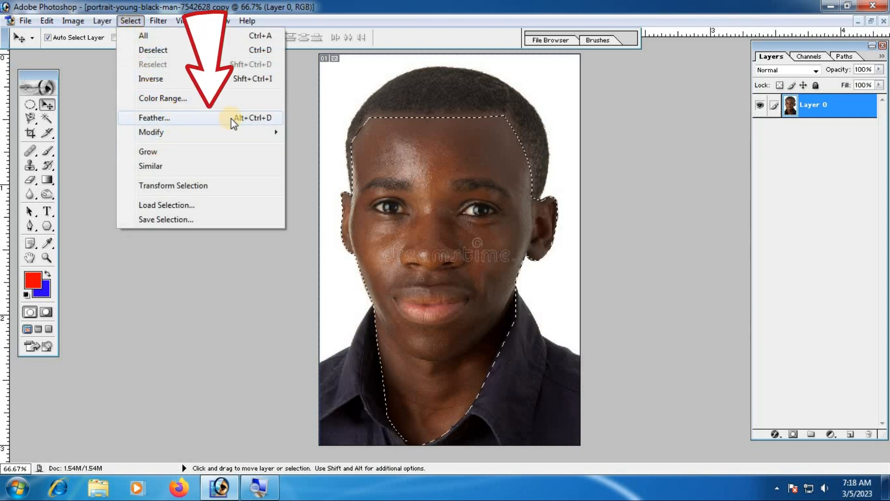
left_click(210, 121)
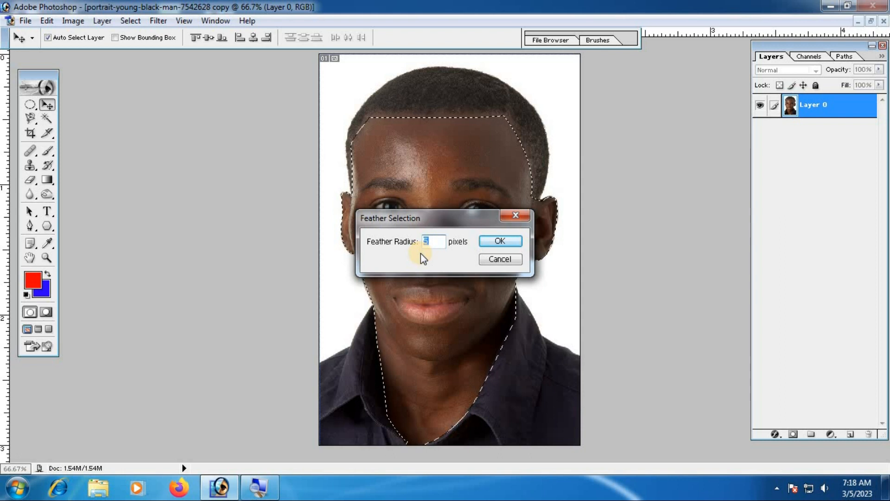
type("4")
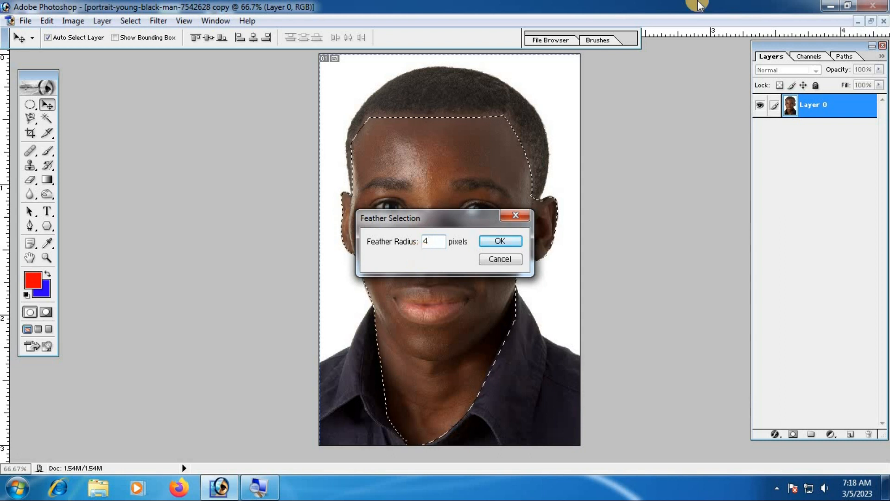
left_click(507, 242)
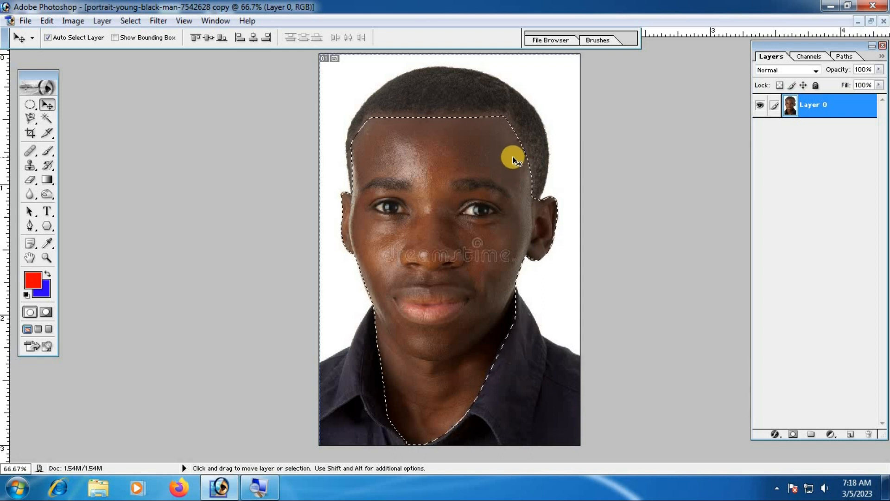
Copy the selected face and neck to a new layer and shift the copy slightly left.
key("ctrl+j")
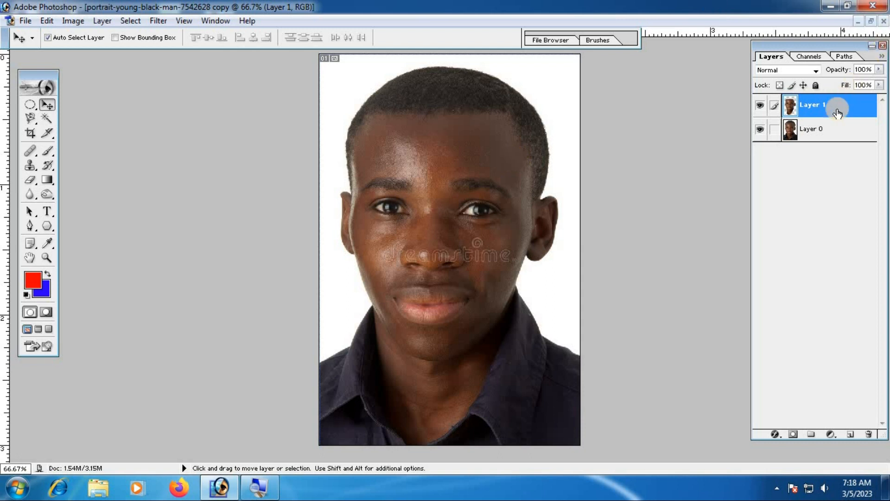
left_click(760, 130)
left_click_drag(458, 204, 433, 220)
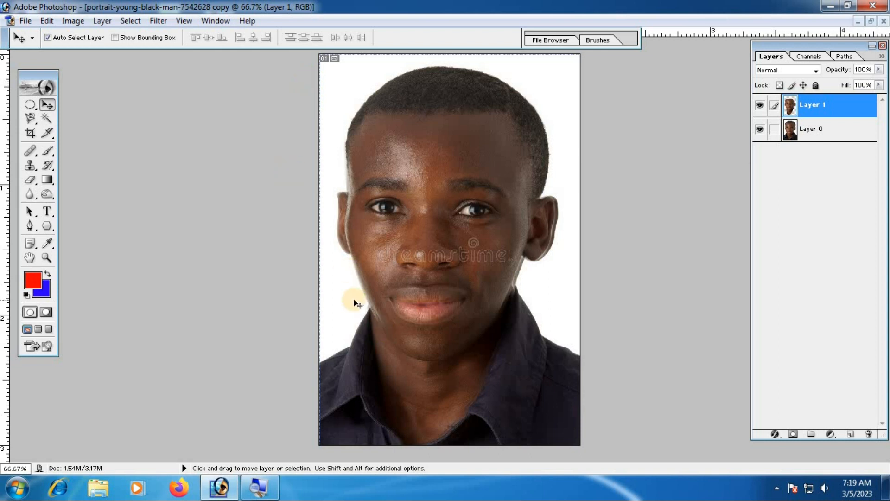
Brighten the copied face layer with an RGB Curves point at input 88 and output 171.
key("ctrl+m")
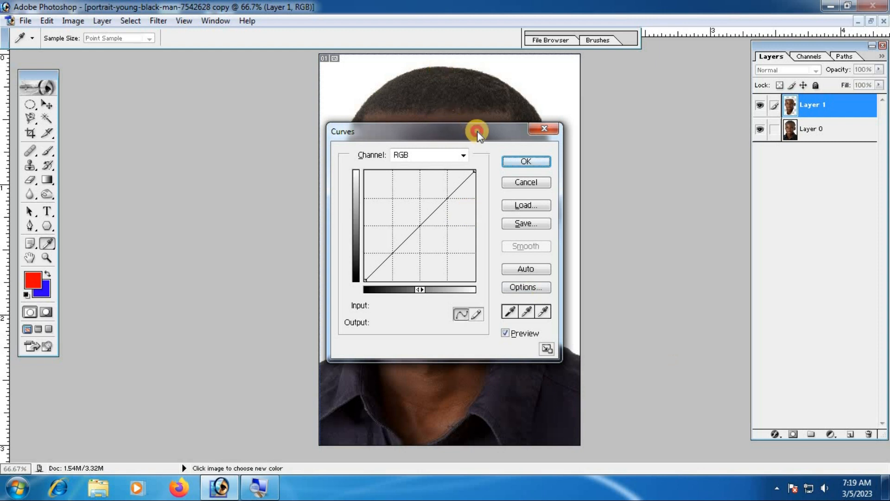
left_click_drag(477, 131, 237, 134)
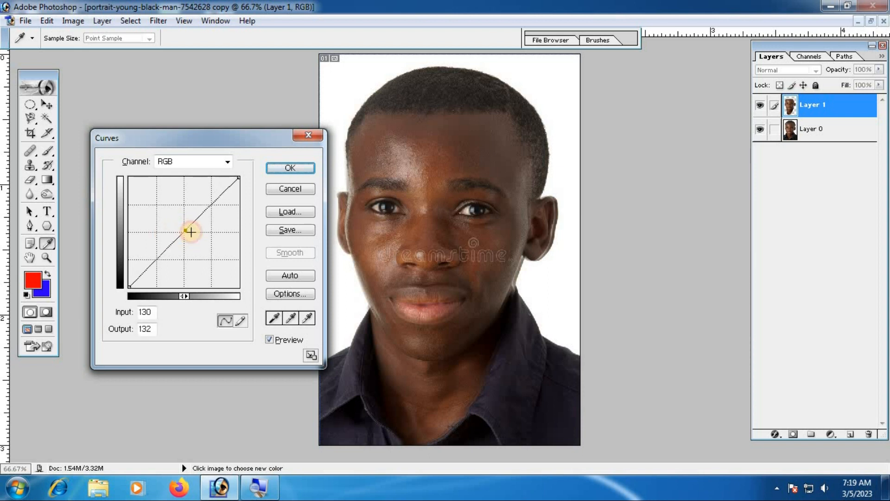
left_click_drag(188, 227, 167, 212)
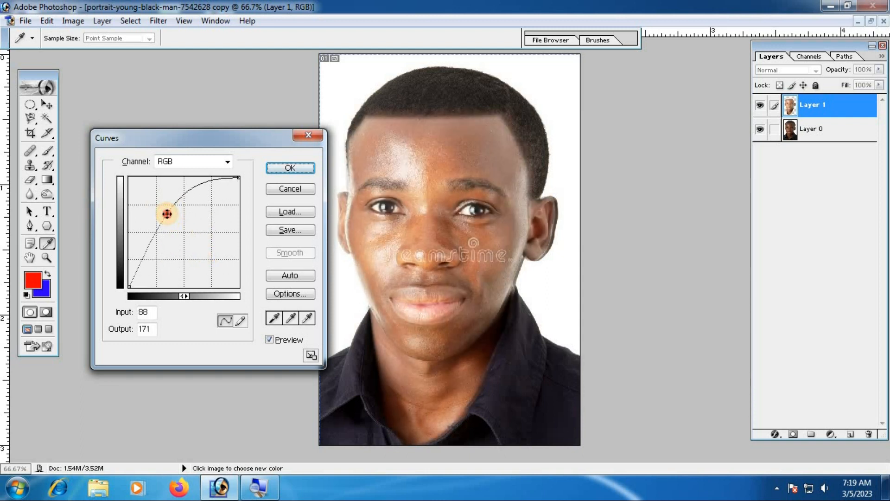
left_click(290, 167)
key("v")
key("ctrl+0")
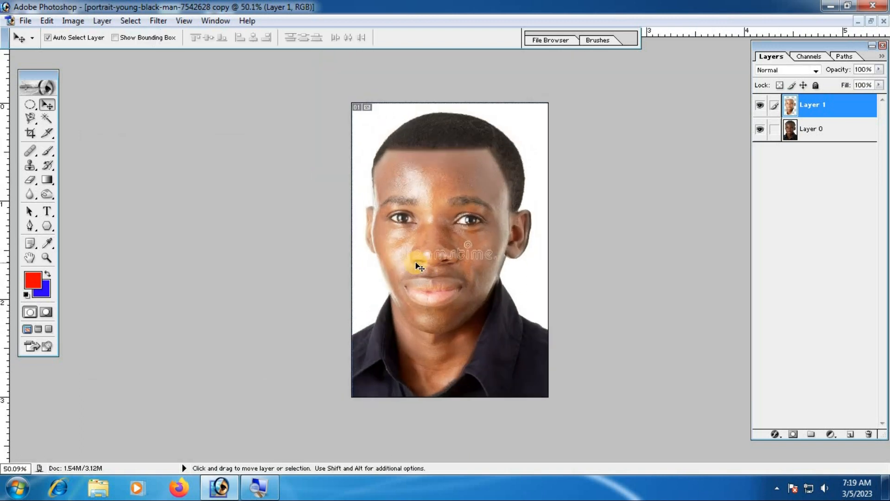
scroll(418, 267, "up", 1)
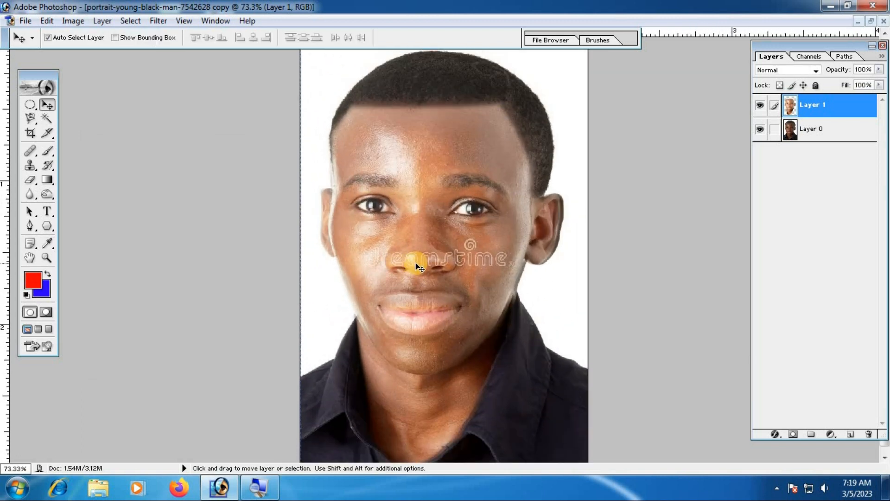